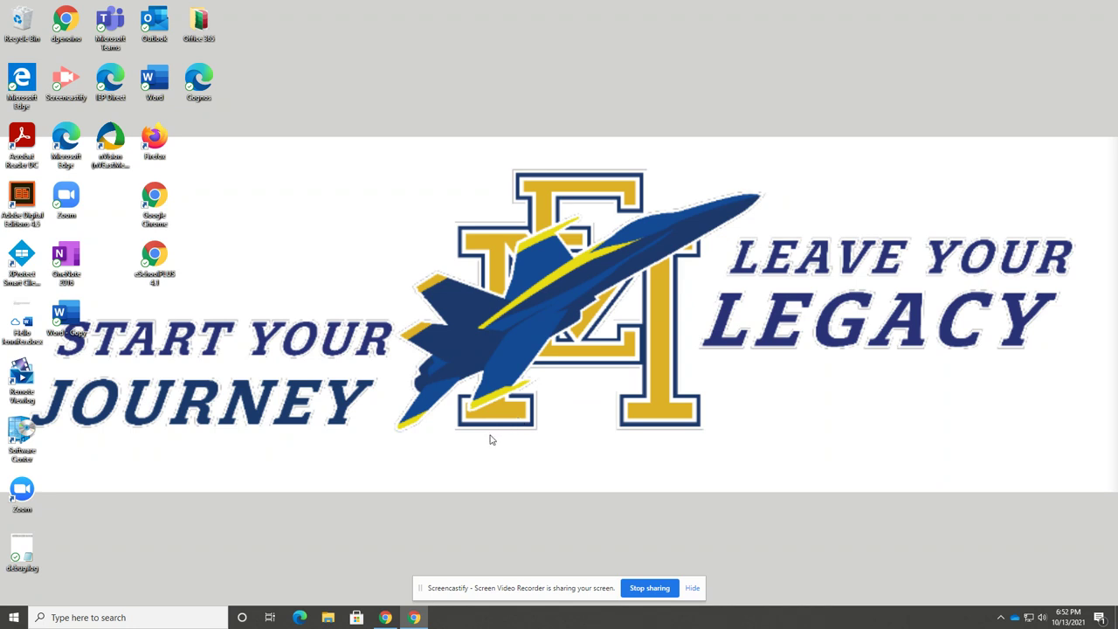
# Bring the Chrome window with Outlook mail back to the front from the taskbar
pyautogui.click(385, 618)
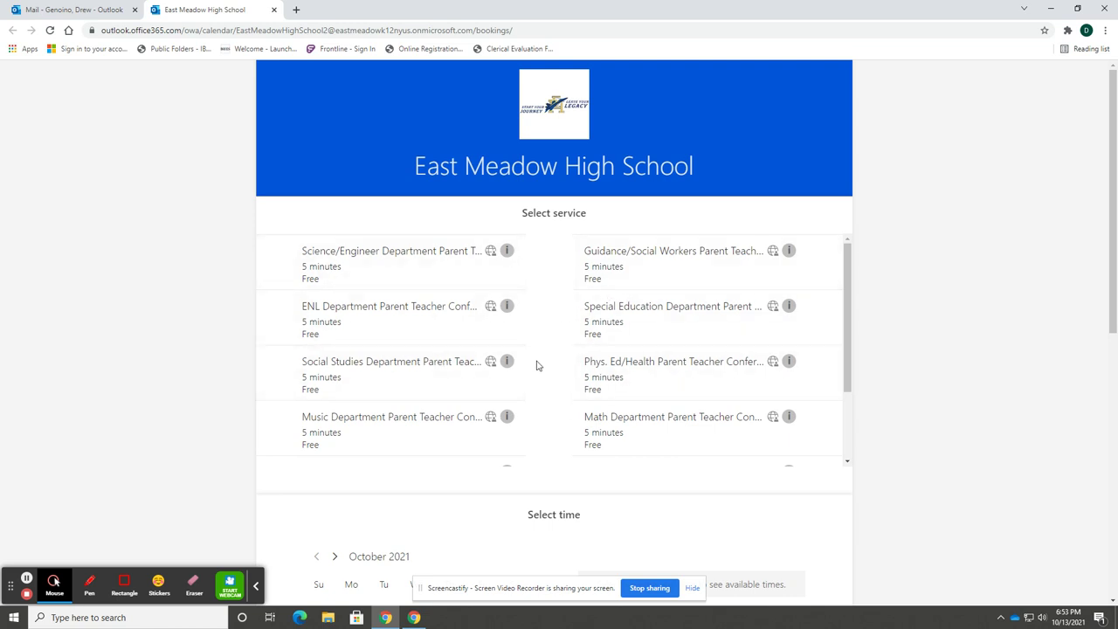
# Choose the Social Studies Department Parent Teacher Conferences service and the date November 1, 2021
pyautogui.scroll(-2, 537, 367)
pyautogui.scroll(1, 537, 371)
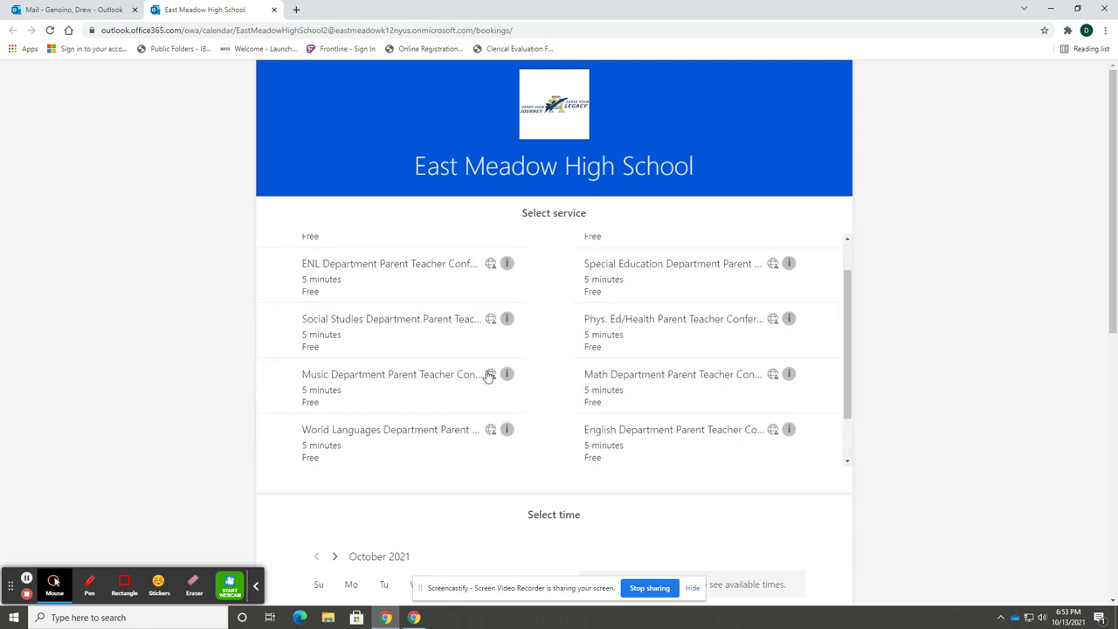
pyautogui.click(394, 350)
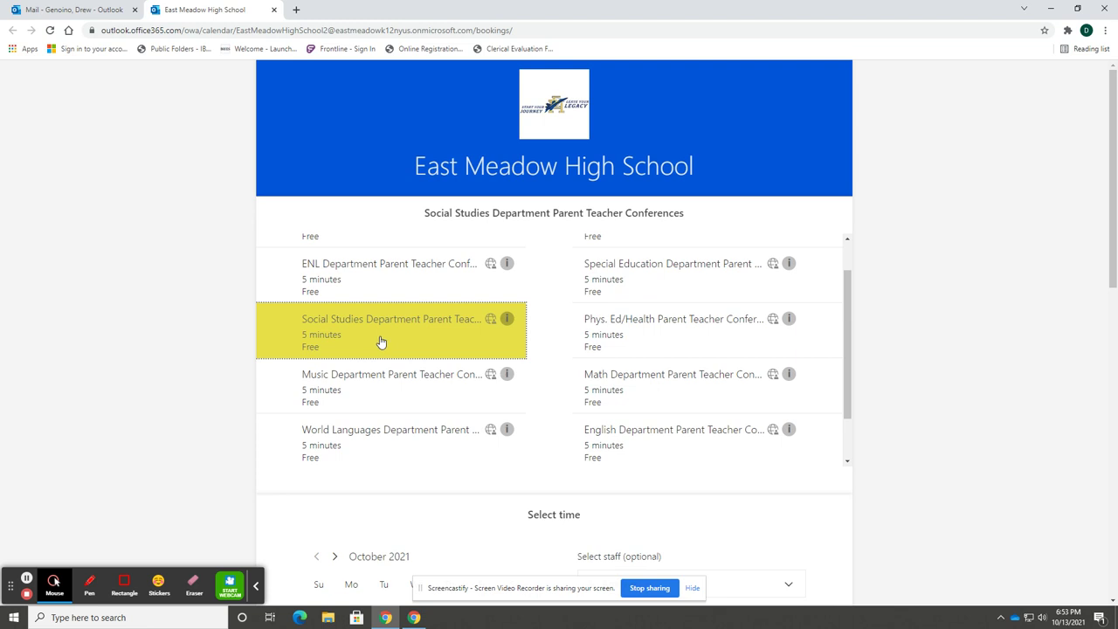
pyautogui.scroll(-3, 376, 401)
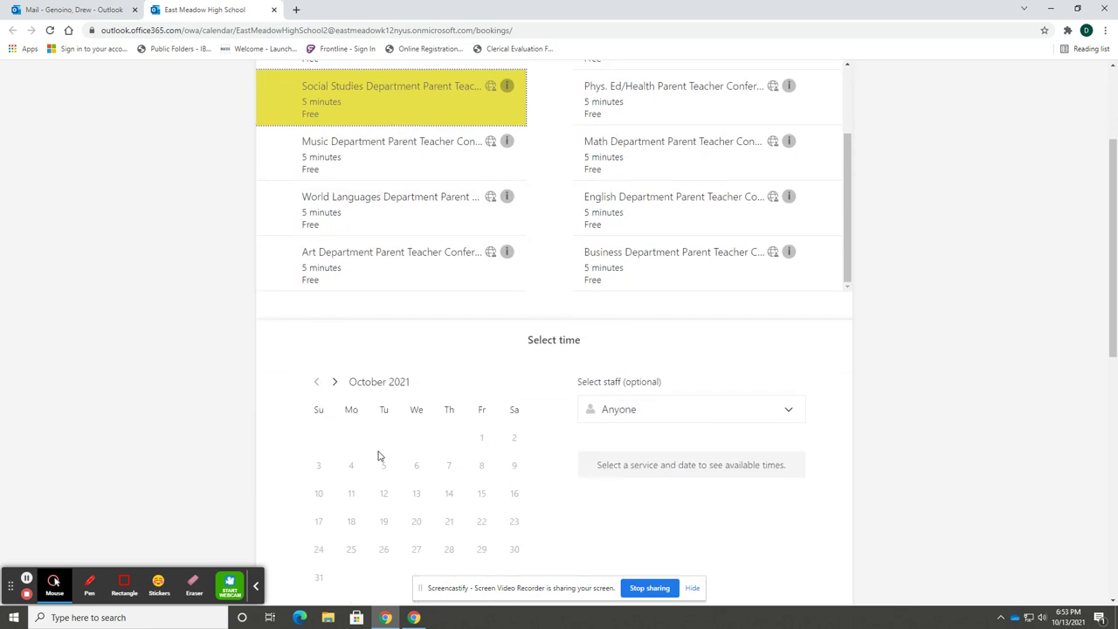
pyautogui.click(335, 382)
pyautogui.click(351, 437)
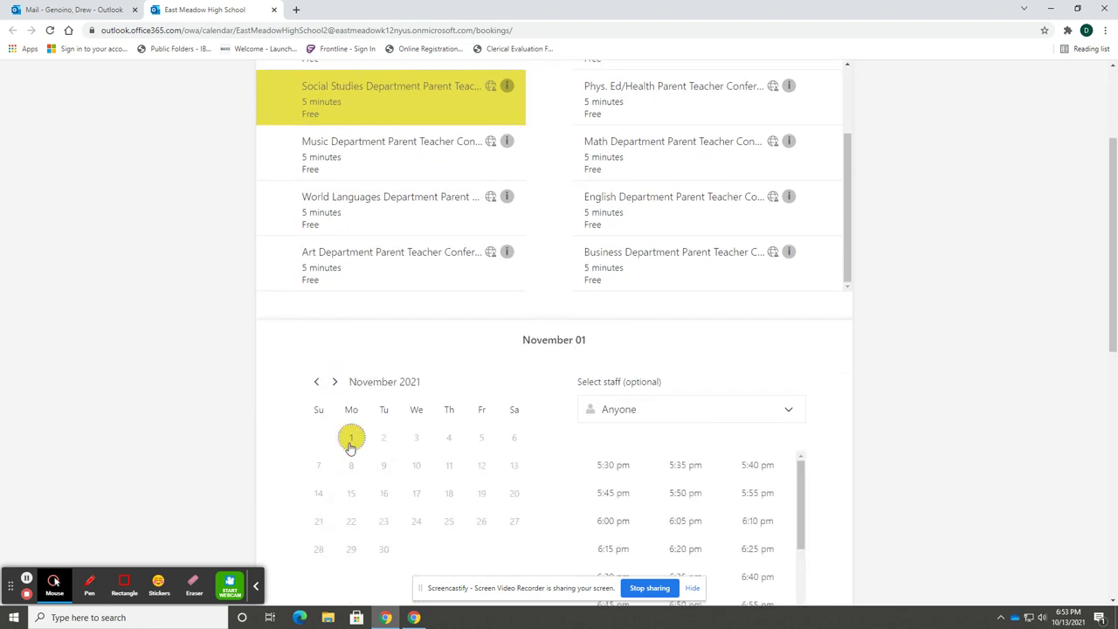
# Look through the staff list, then close it without choosing a teacher
pyautogui.scroll(-2, 641, 462)
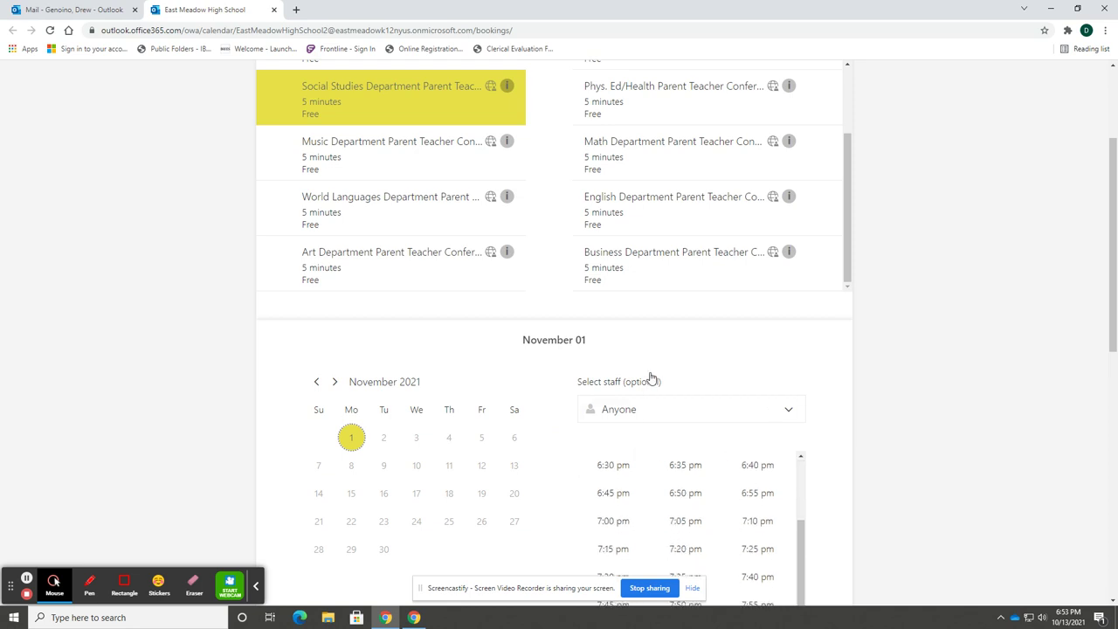
pyautogui.click(732, 414)
pyautogui.scroll(-3, 699, 480)
pyautogui.scroll(3, 701, 489)
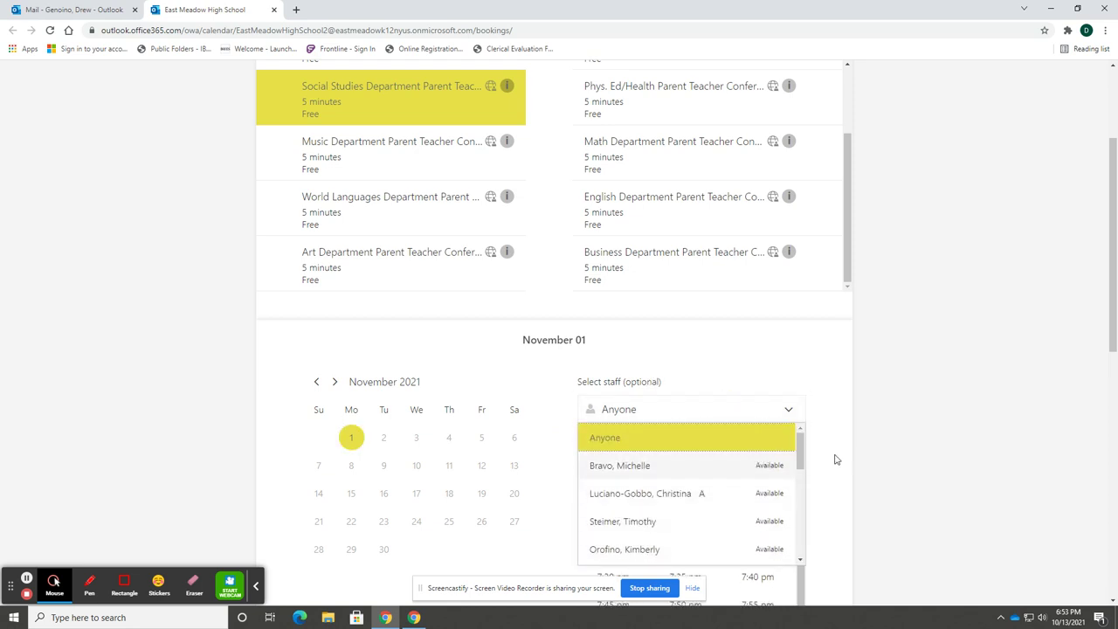
pyautogui.press('Escape')
pyautogui.scroll(-2, 844, 457)
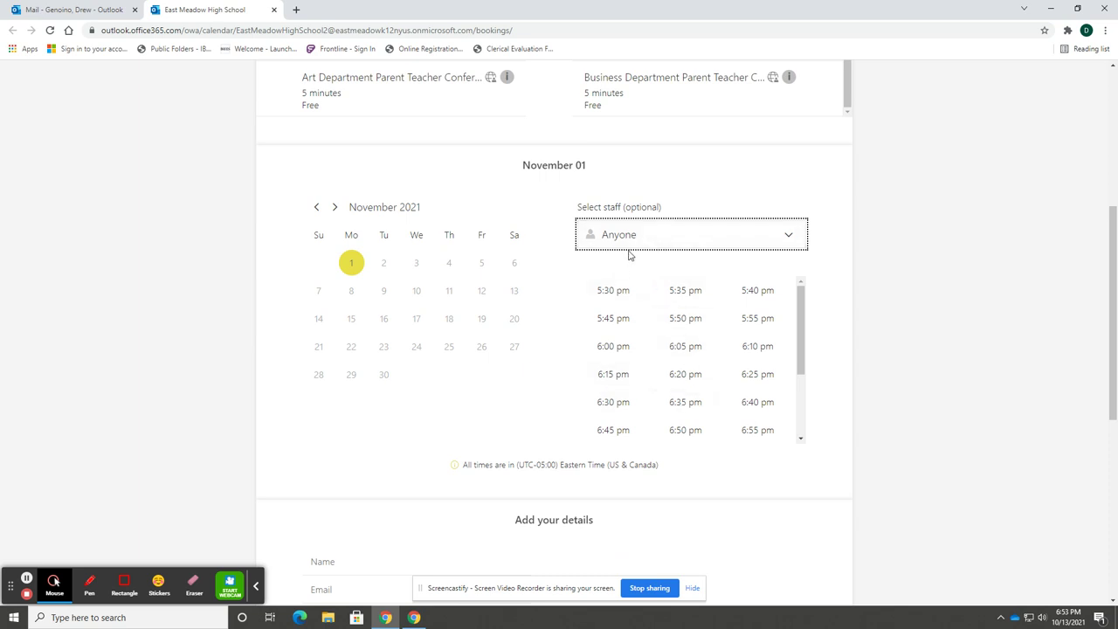
# Choose the first named teacher and book the 5:35 pm time slot
pyautogui.click(641, 240)
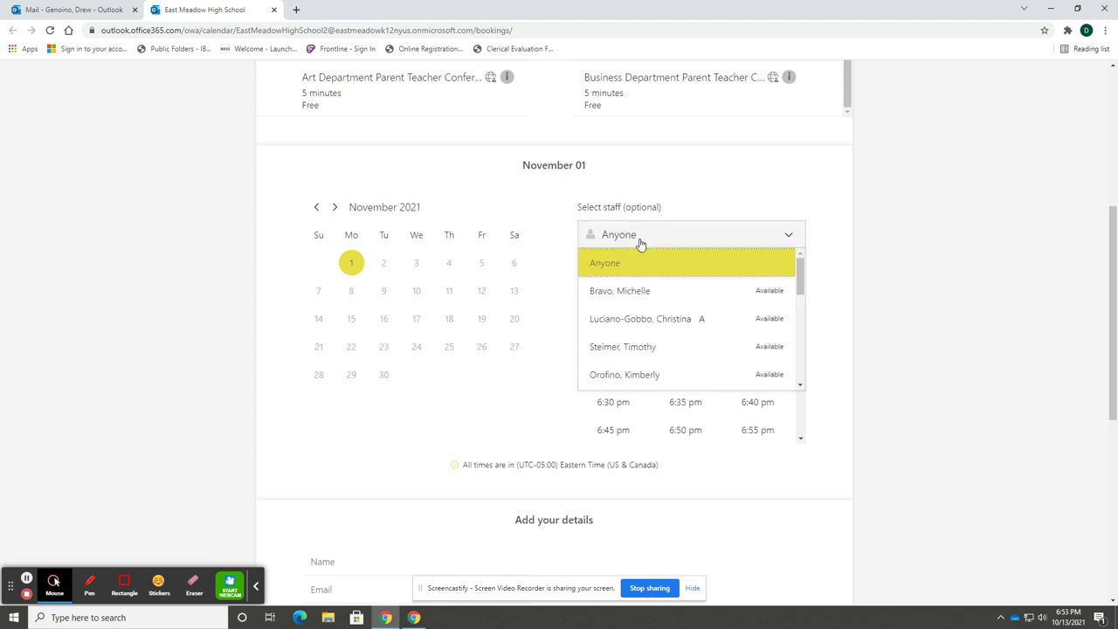
pyautogui.click(642, 297)
pyautogui.click(624, 300)
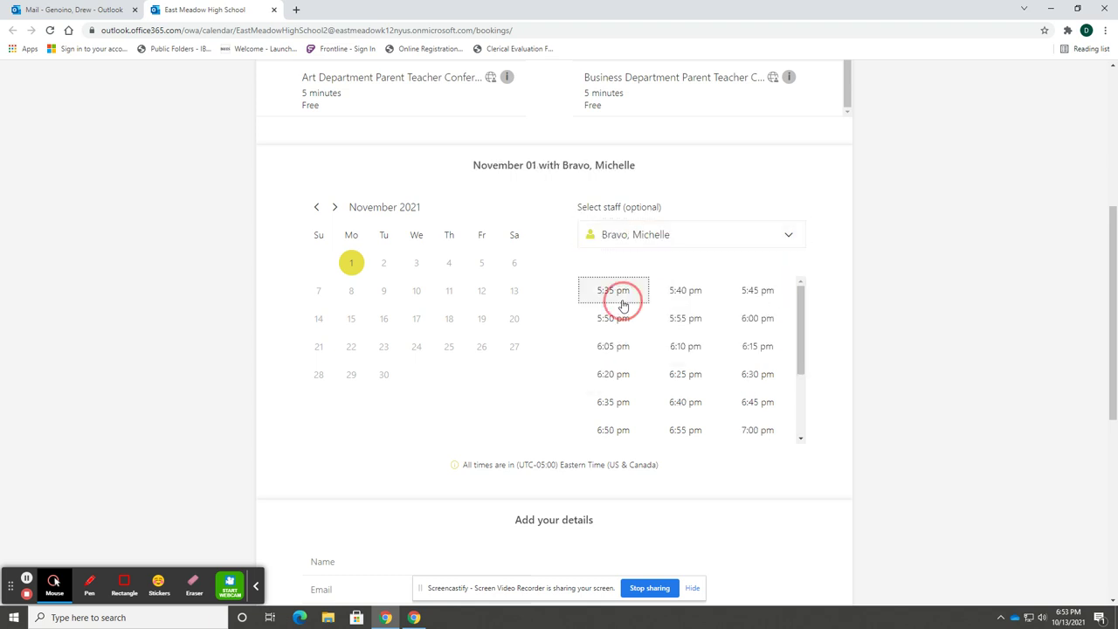
pyautogui.scroll(-2, 525, 426)
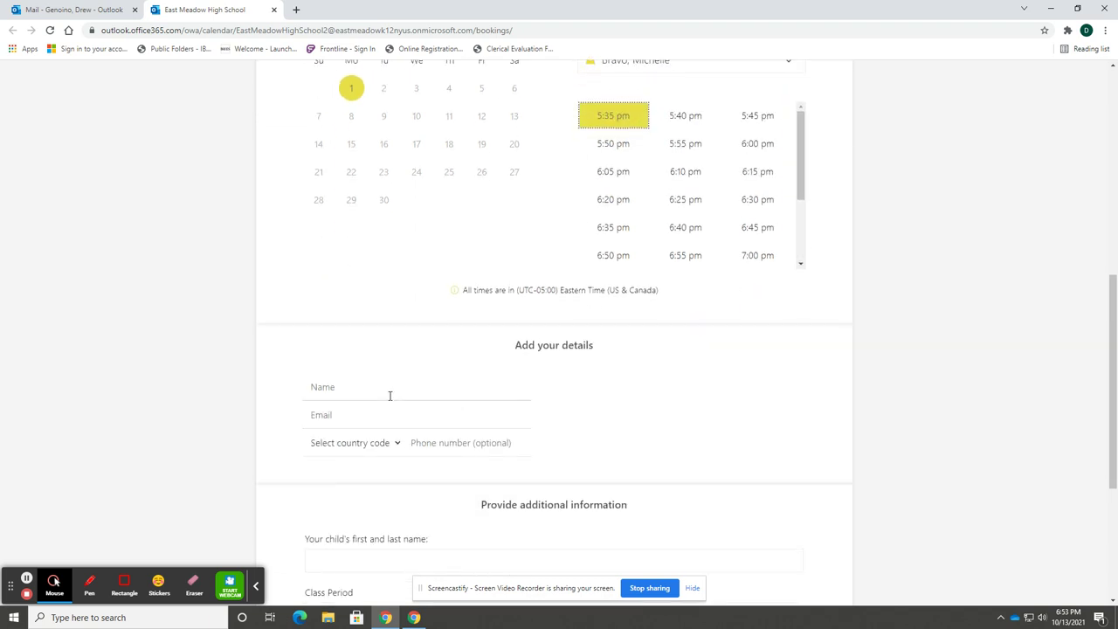
pyautogui.scroll(-1, 587, 409)
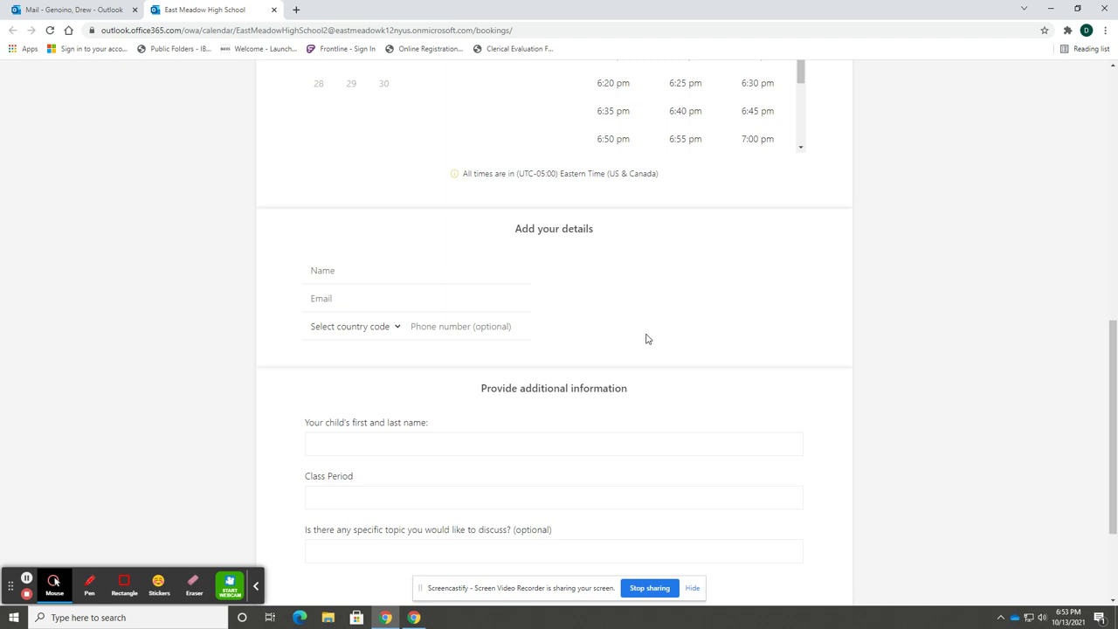
# Enter the parent's full name and e-mail address in the details form
pyautogui.click(370, 272)
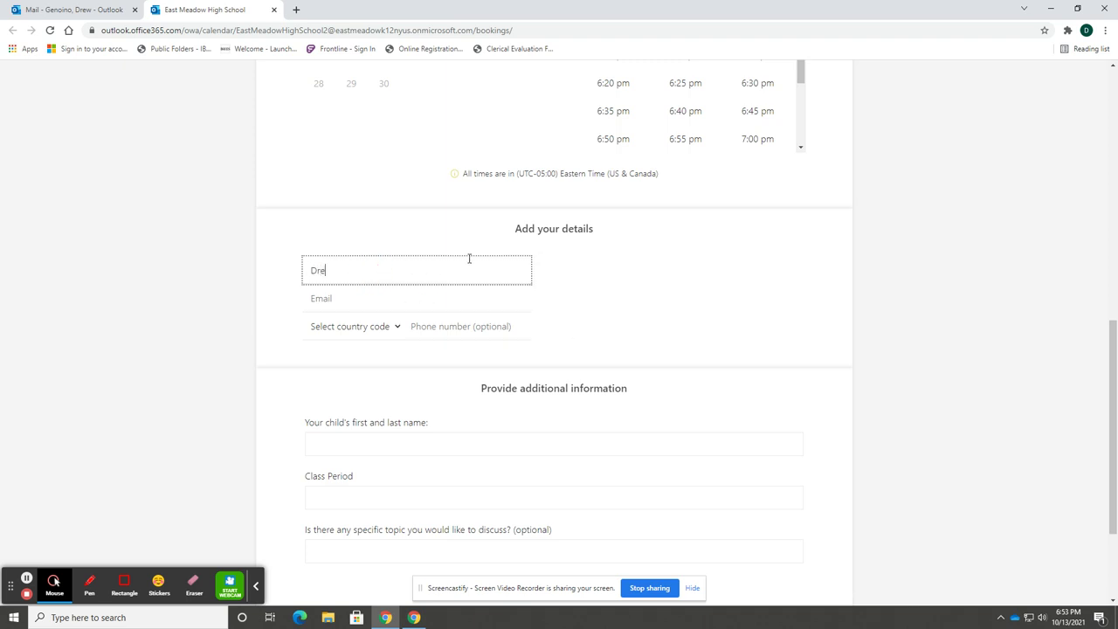
pyautogui.press('Tab')
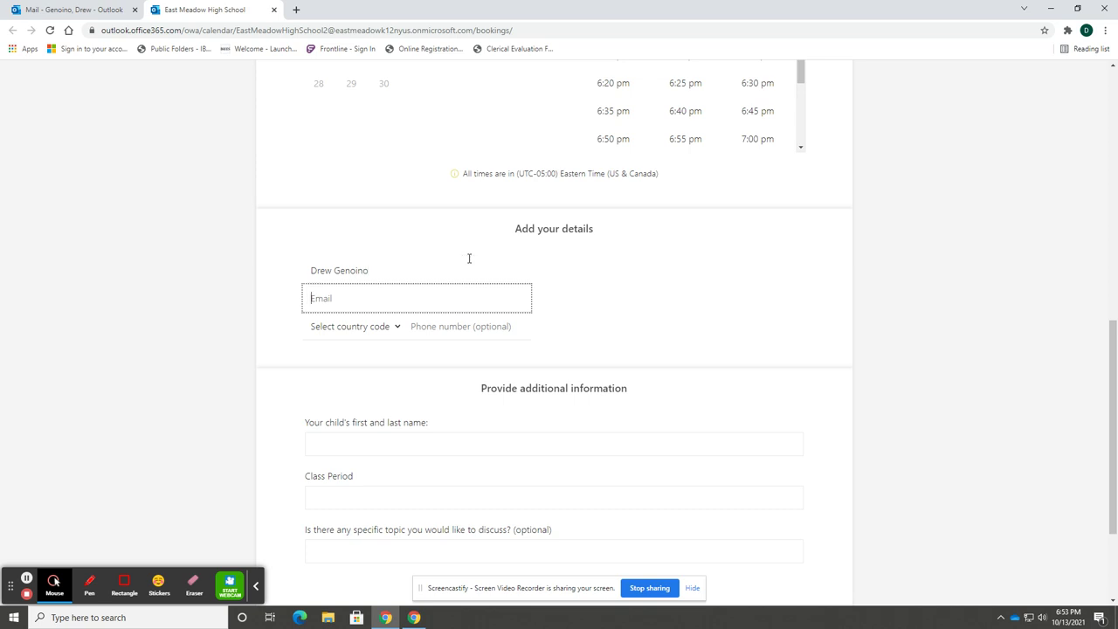
pyautogui.press('Tab')
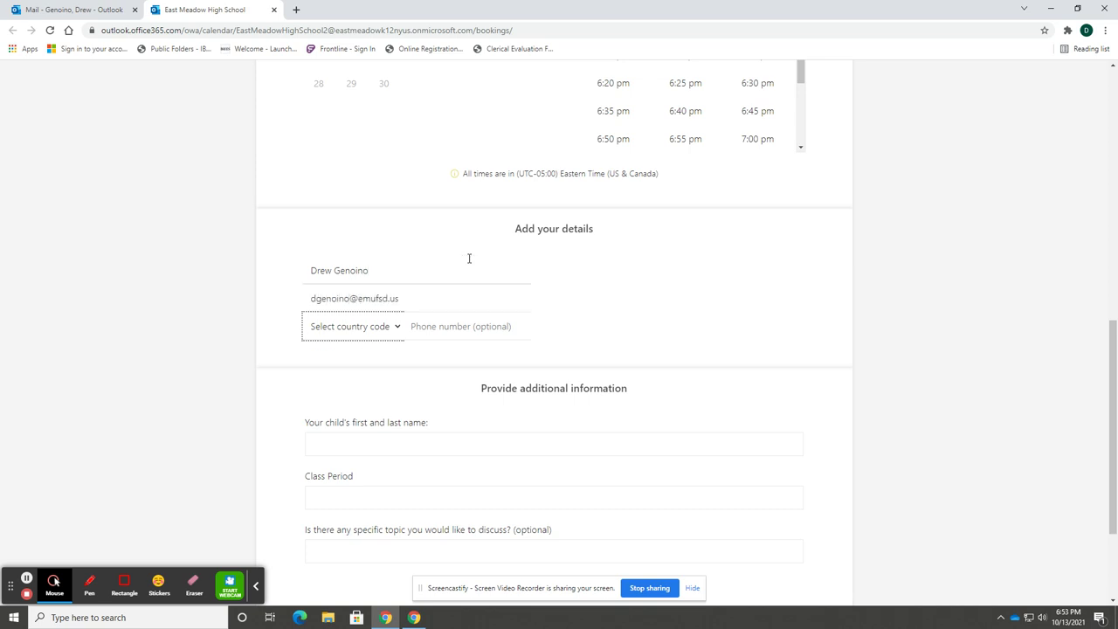
pyautogui.press('Tab')
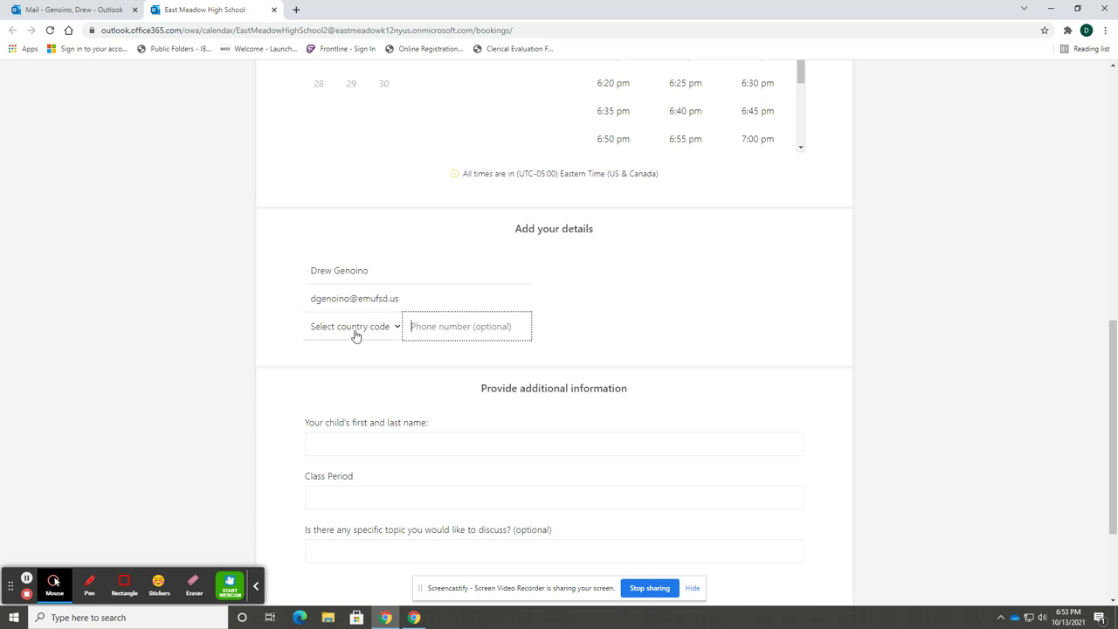
# Set the country code to United States +1 and enter the parent's phone number
pyautogui.click(357, 330)
pyautogui.click(358, 347)
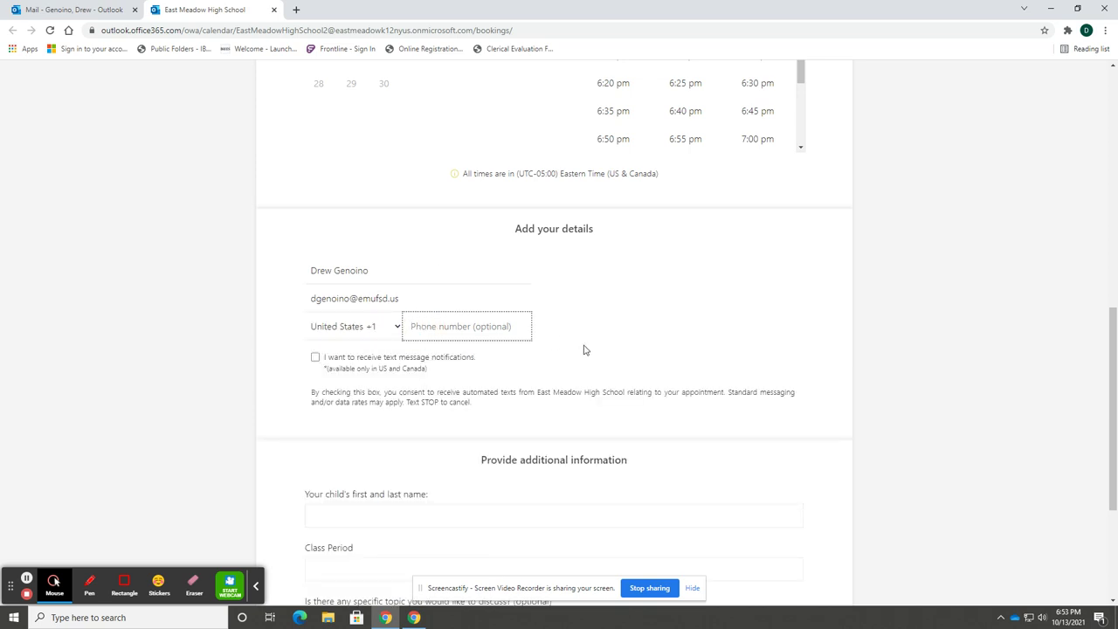
pyautogui.scroll(-2, 585, 350)
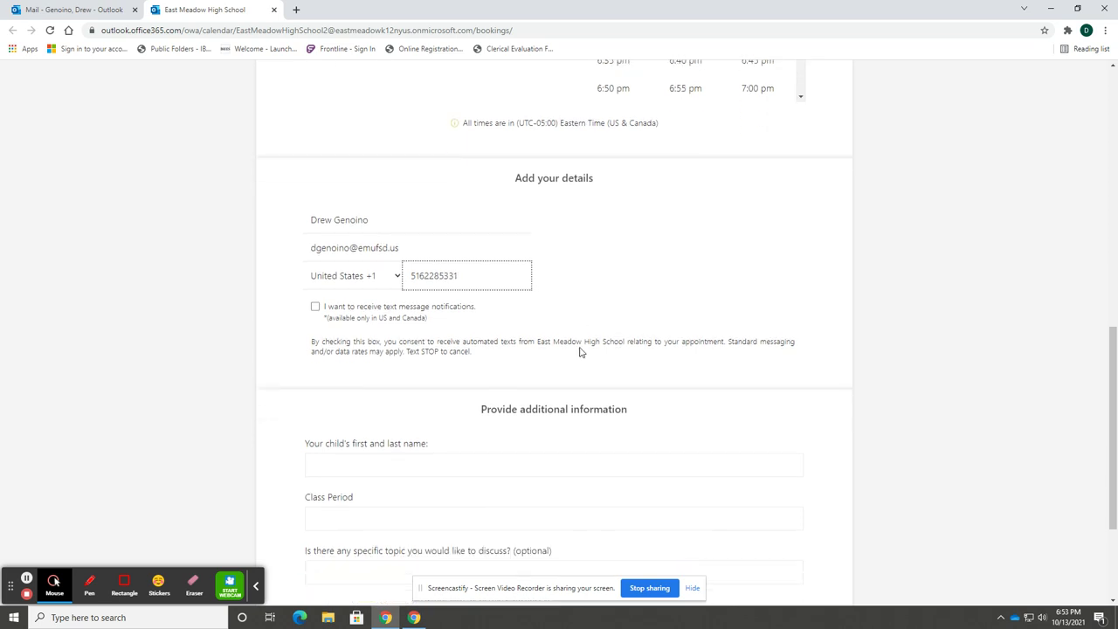
# Enter the child's full name and Class Period 3, then scroll to the Book button
pyautogui.click(396, 401)
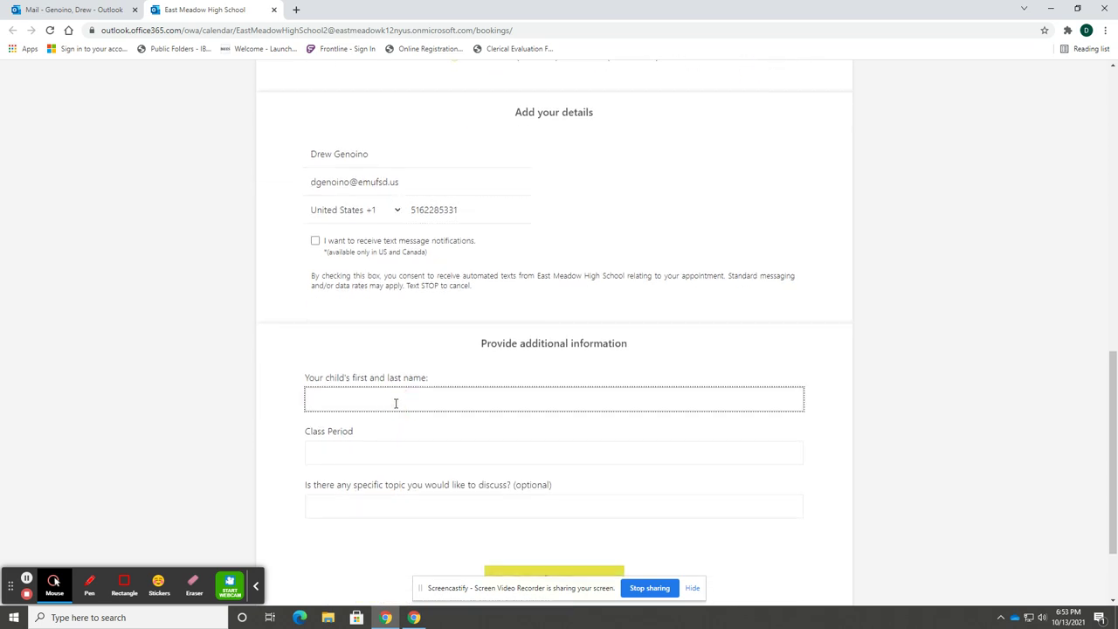
pyautogui.press('Tab')
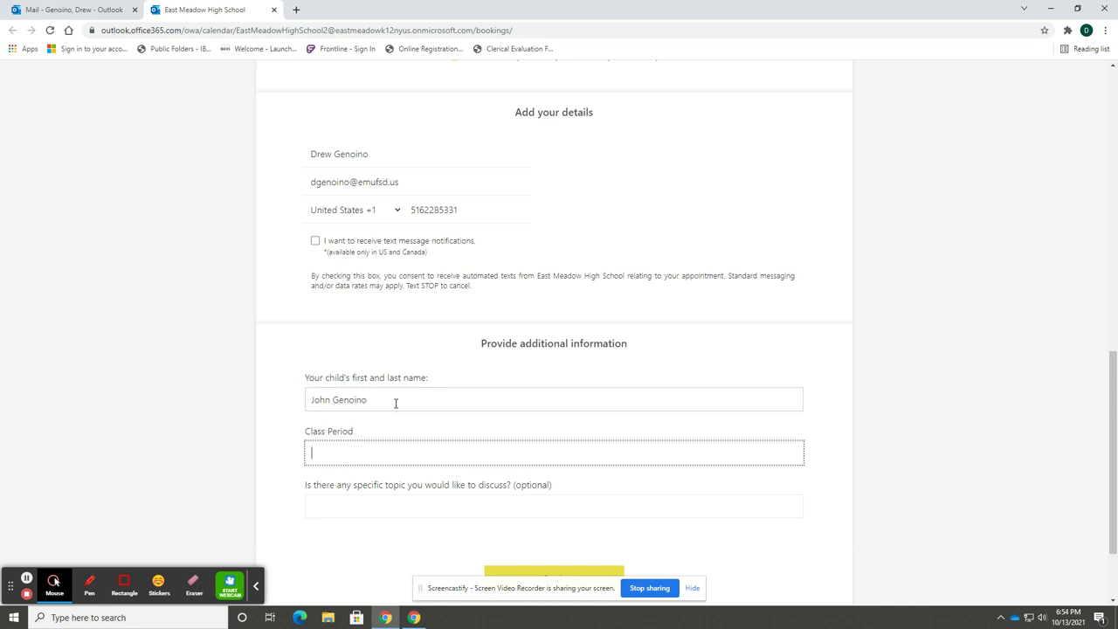
pyautogui.write('3')
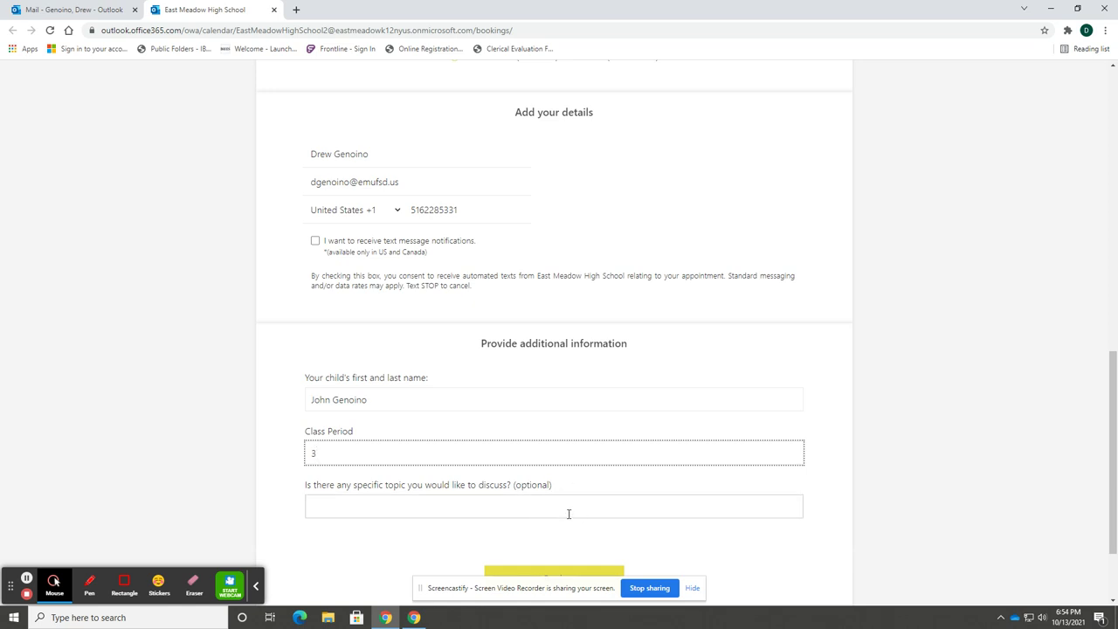
pyautogui.scroll(-2, 538, 548)
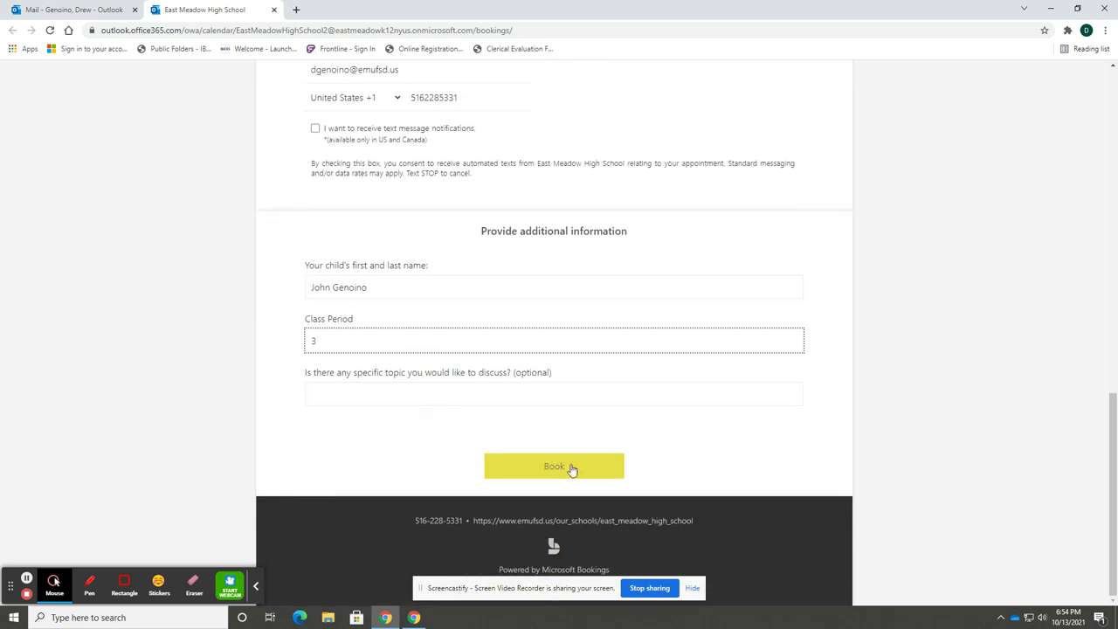
# Submit the booking, dismiss the thank-you confirmation, and return to the service list
pyautogui.click(571, 469)
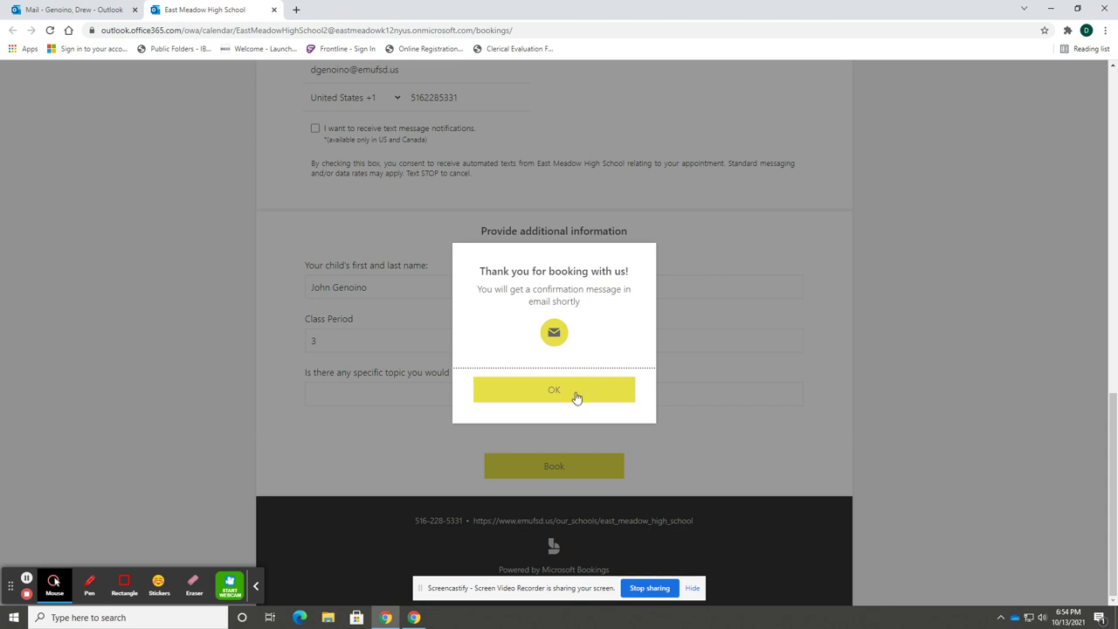
pyautogui.click(576, 397)
pyautogui.click(681, 382)
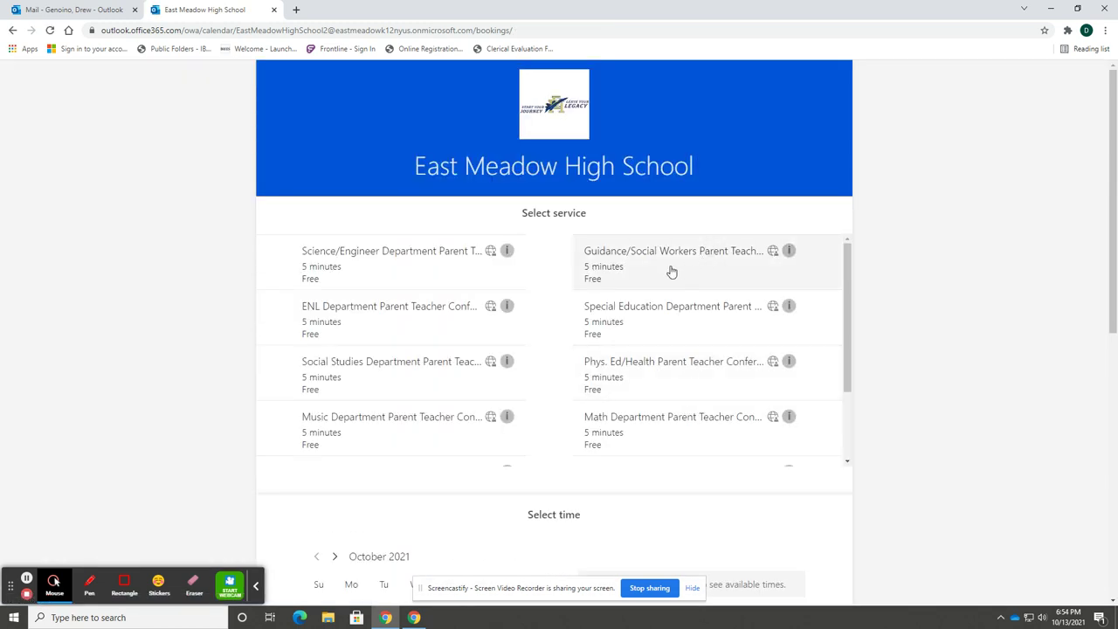
pyautogui.scroll(-1, 445, 306)
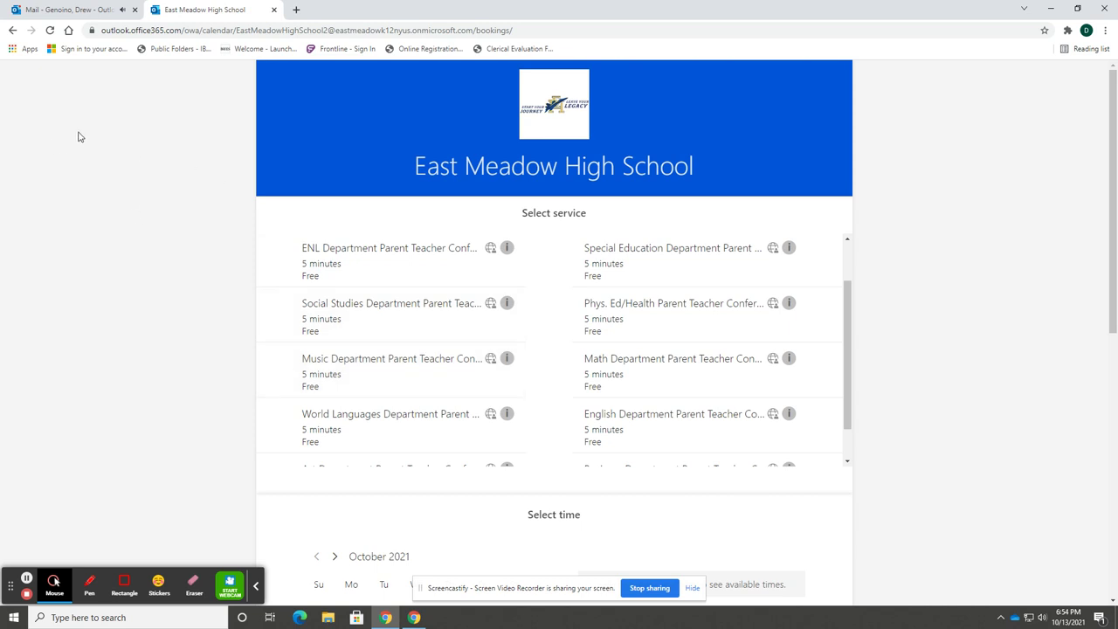
# In the Outlook inbox, open the Confirmed: Social Studies email and use Join your appointment
pyautogui.click(88, 9)
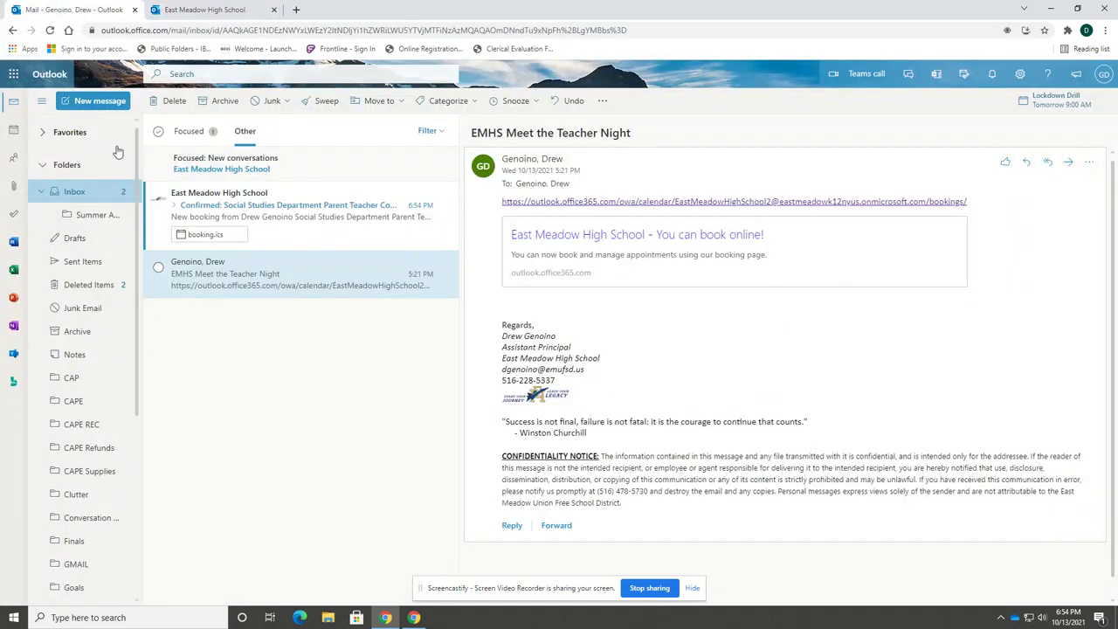
pyautogui.click(328, 234)
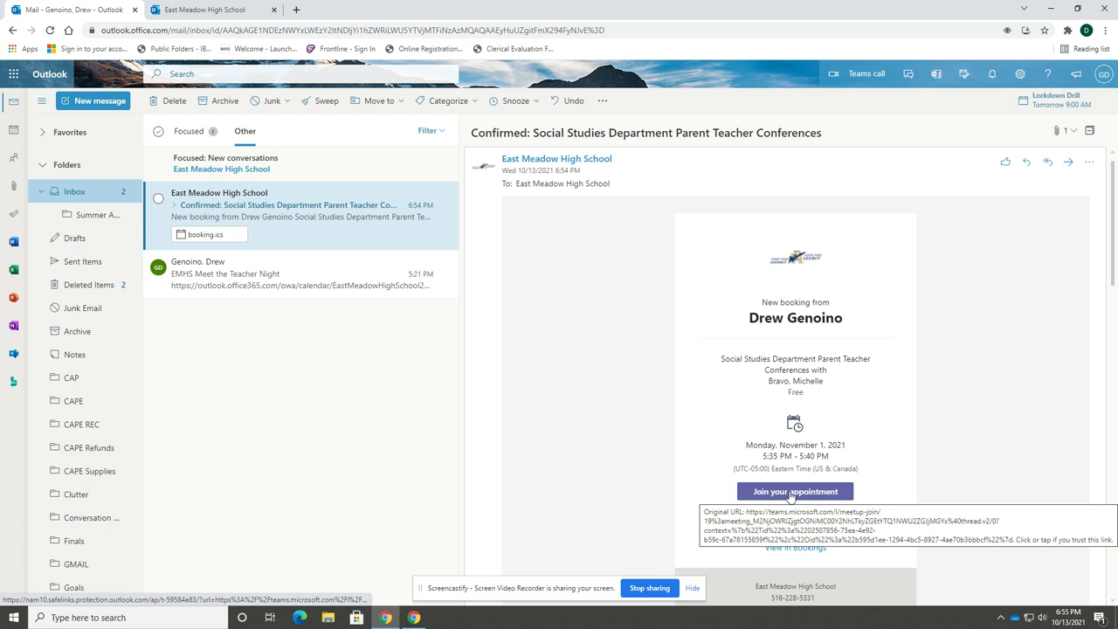
pyautogui.click(786, 495)
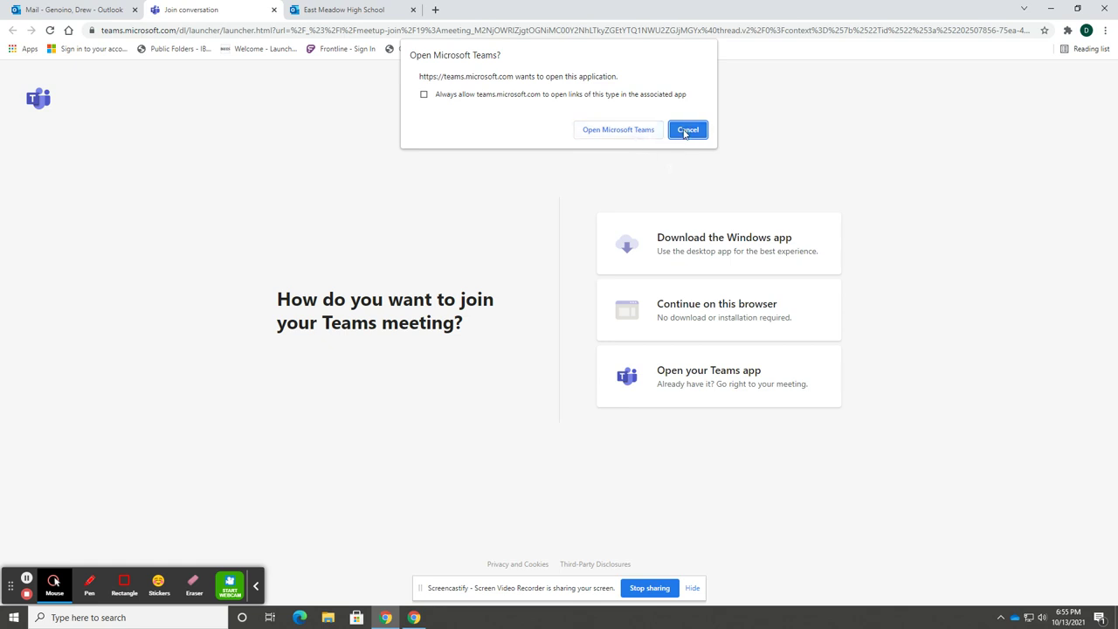
# Decline the Teams desktop app and continue joining in the browser
pyautogui.click(687, 131)
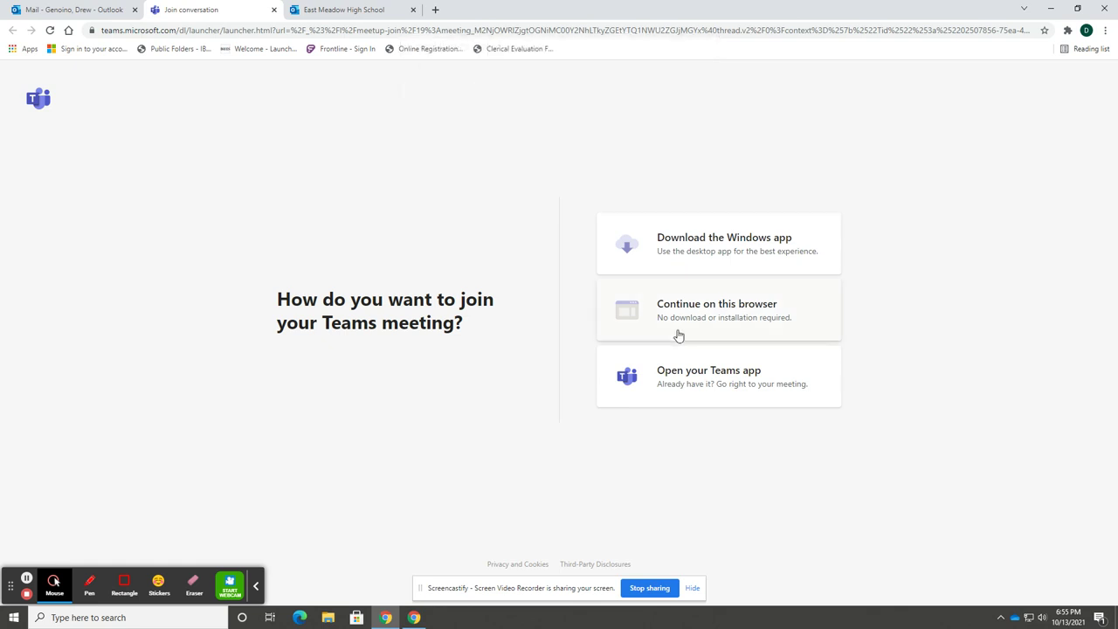
pyautogui.click(725, 323)
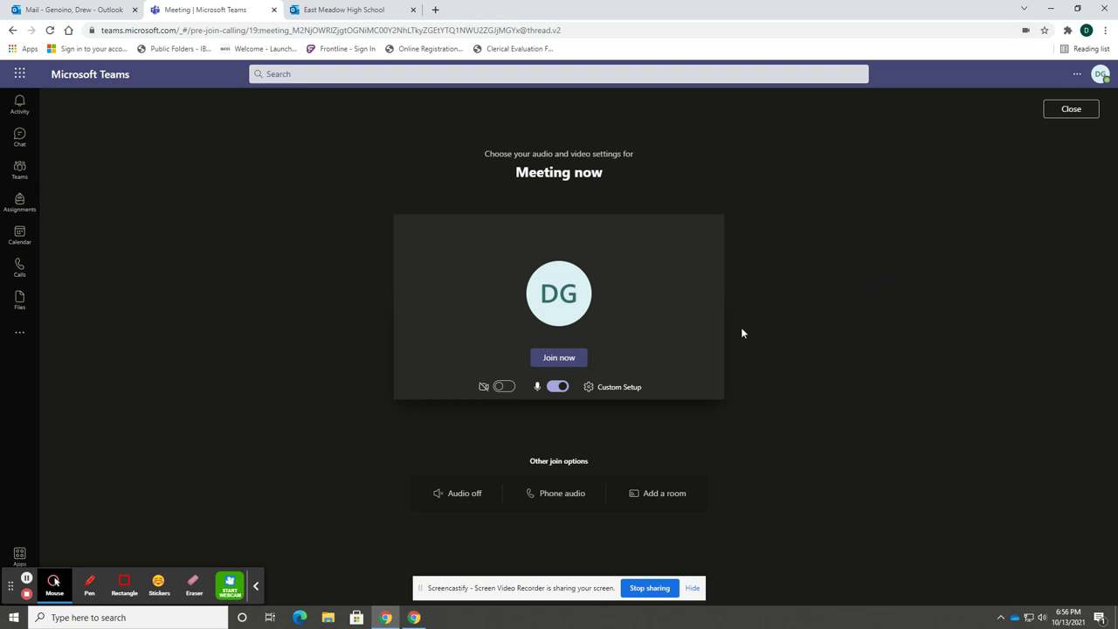
# Join the Teams meeting with Join now, then hang up to leave it
pyautogui.click(566, 361)
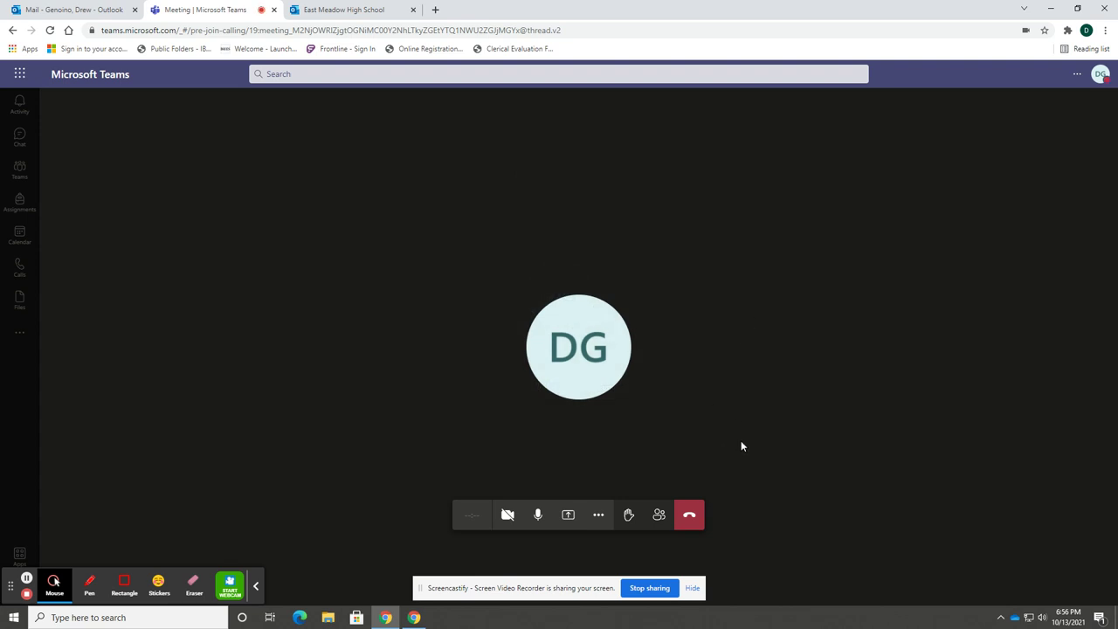
pyautogui.click(689, 517)
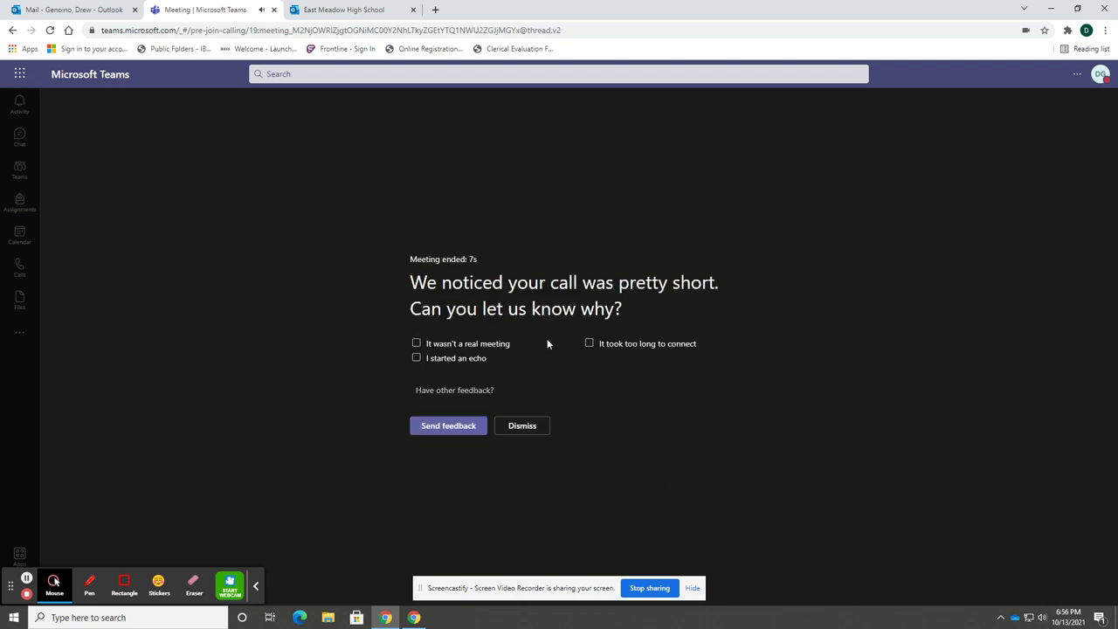